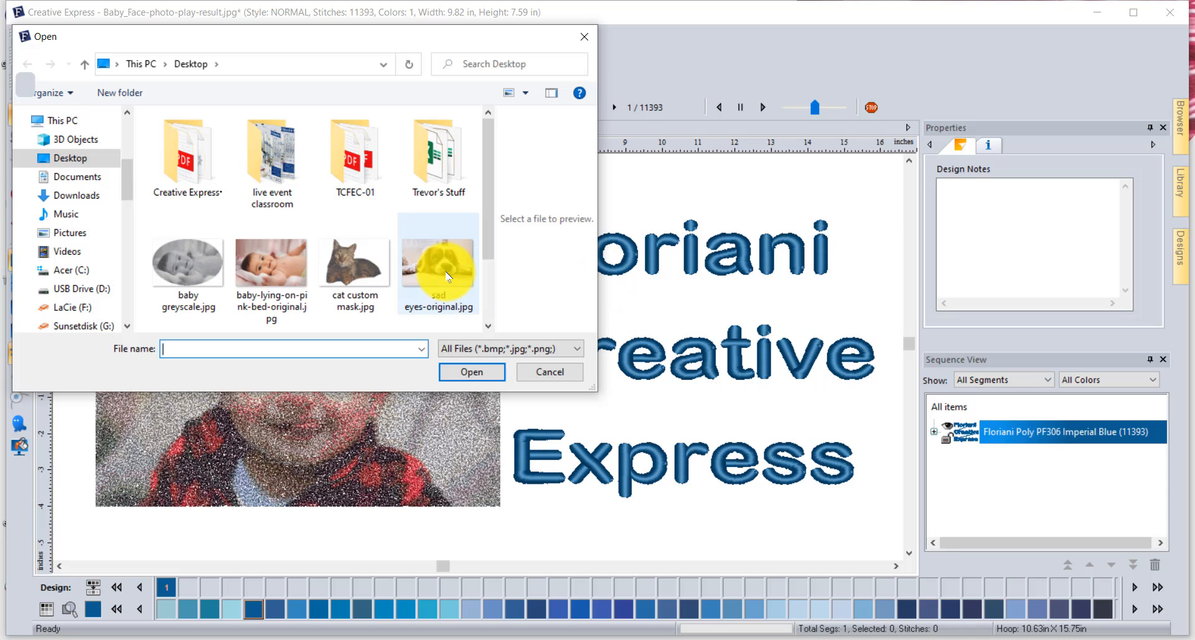
- Load sad eyes-original.jpg from the Desktop into Photo Play and set the image width to 12 inches
click(440, 261)
click(473, 374)
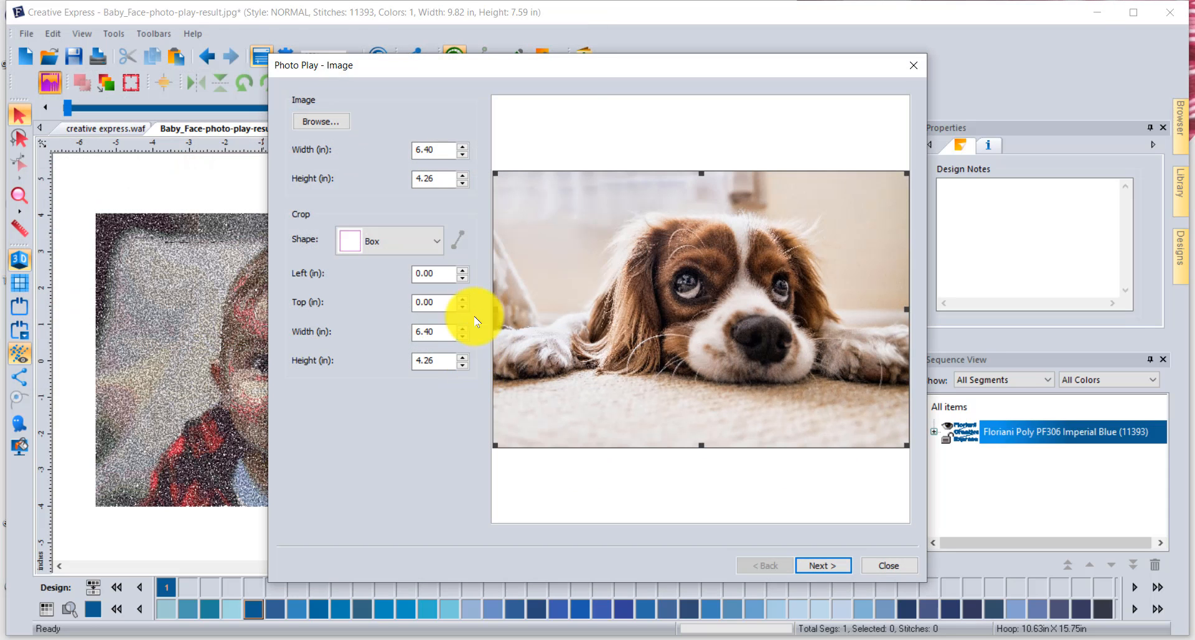
drag(577, 72, 532, 26)
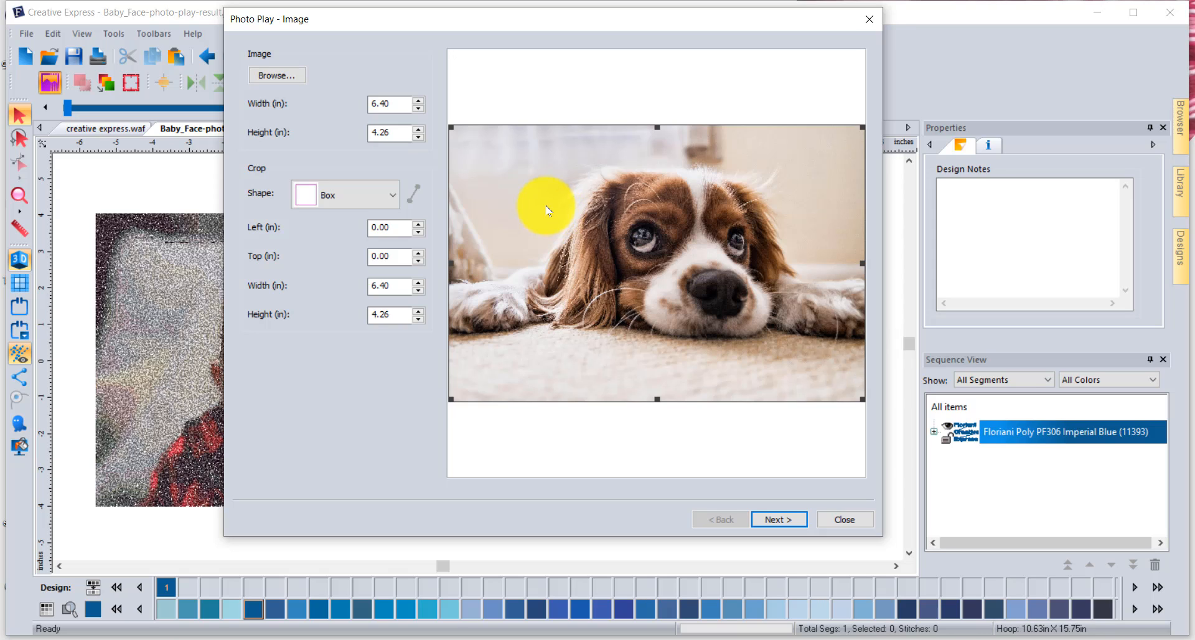
double_click(395, 102)
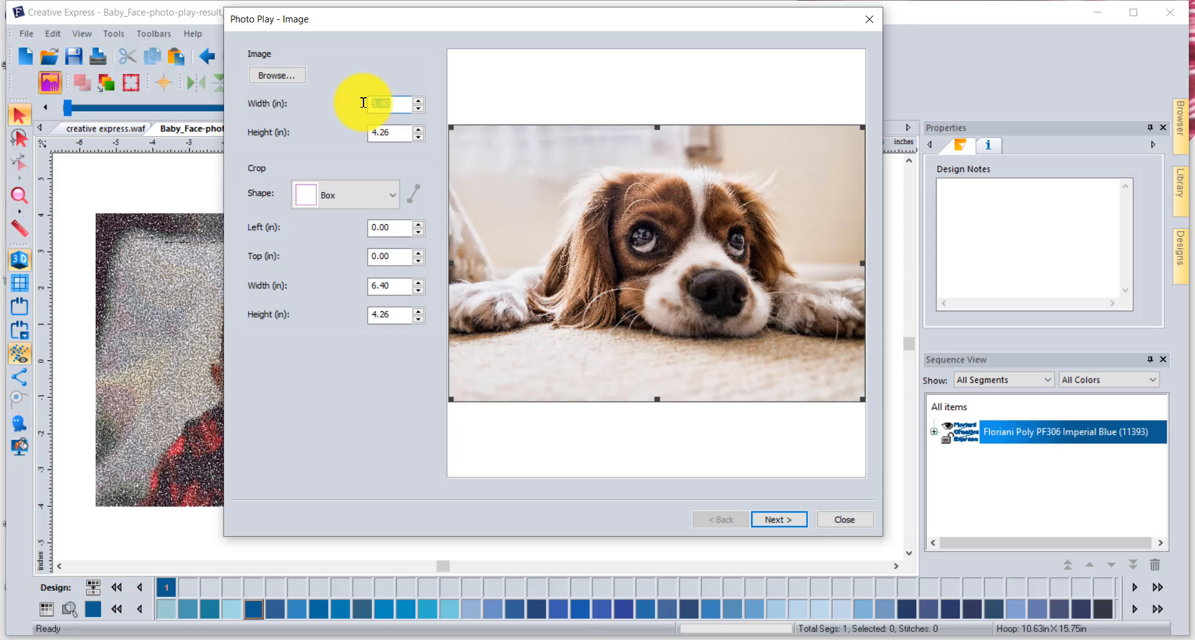
text(12)
key(Tab)
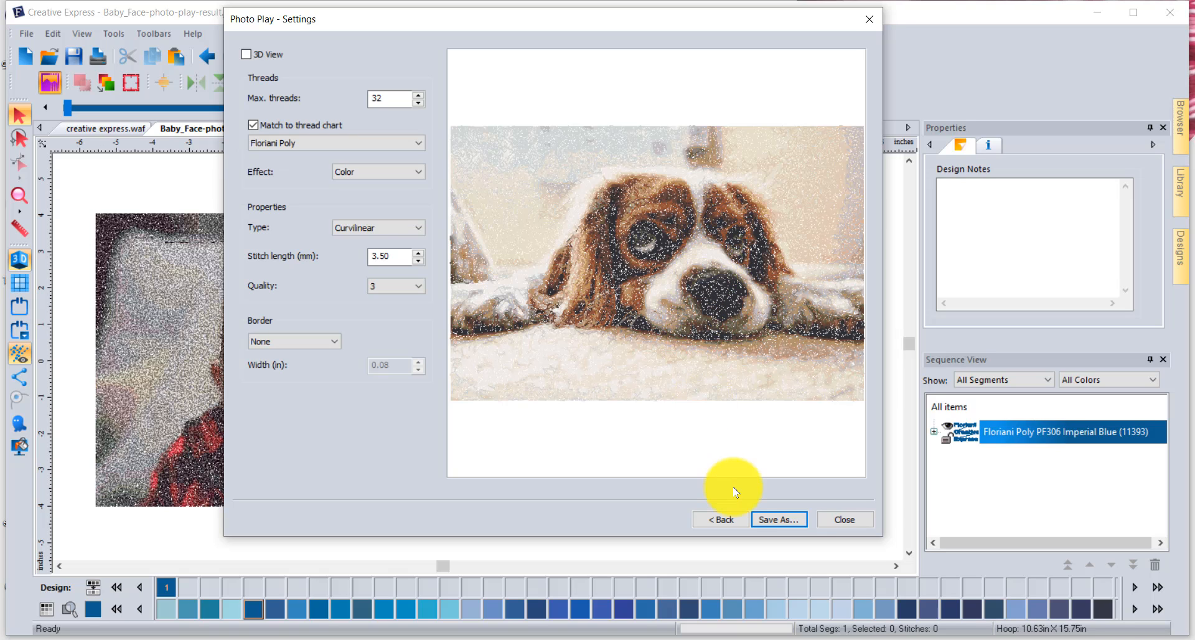
- Return to the image page, crop the dog photo with the Scallop 01 shape, and proceed to the stitch settings
click(725, 519)
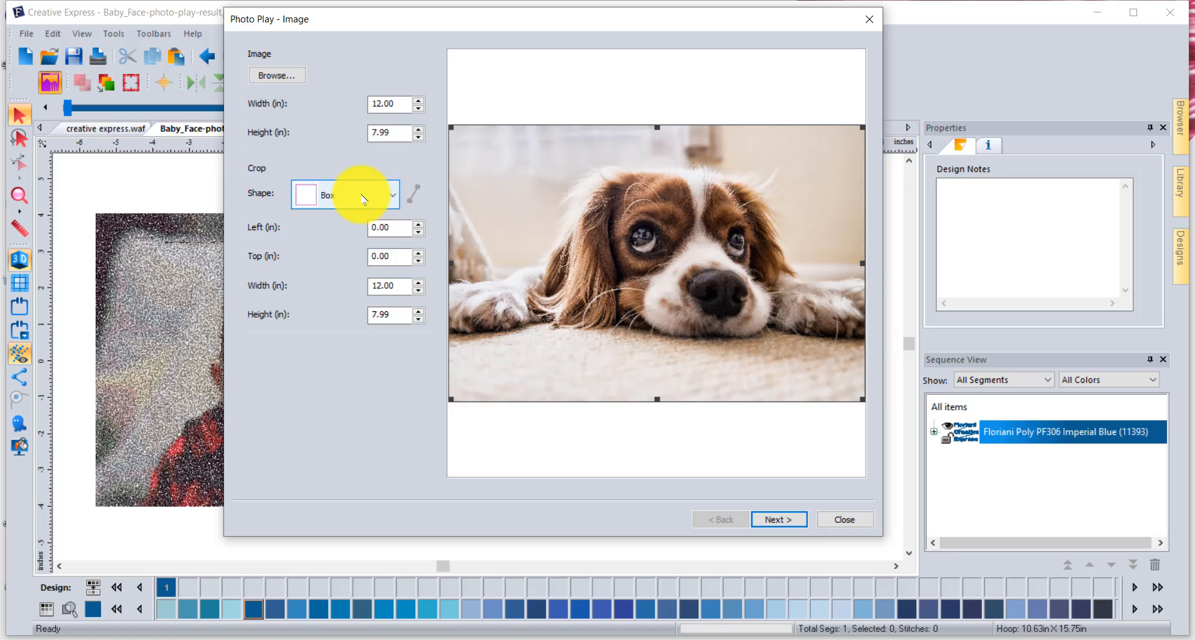
click(364, 199)
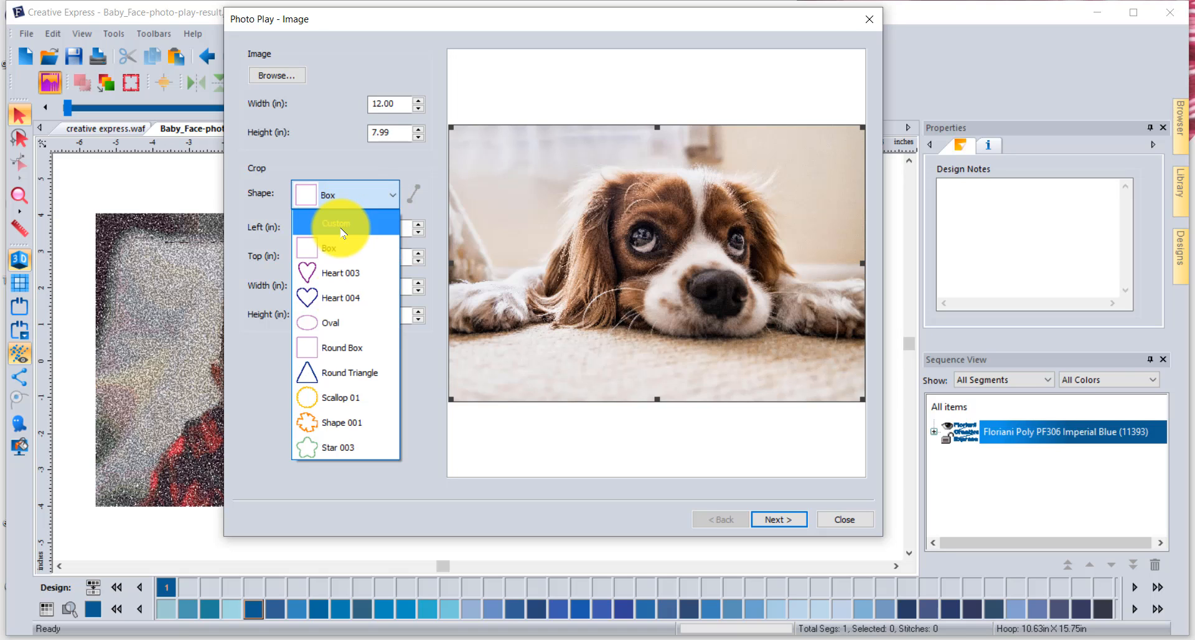
click(360, 394)
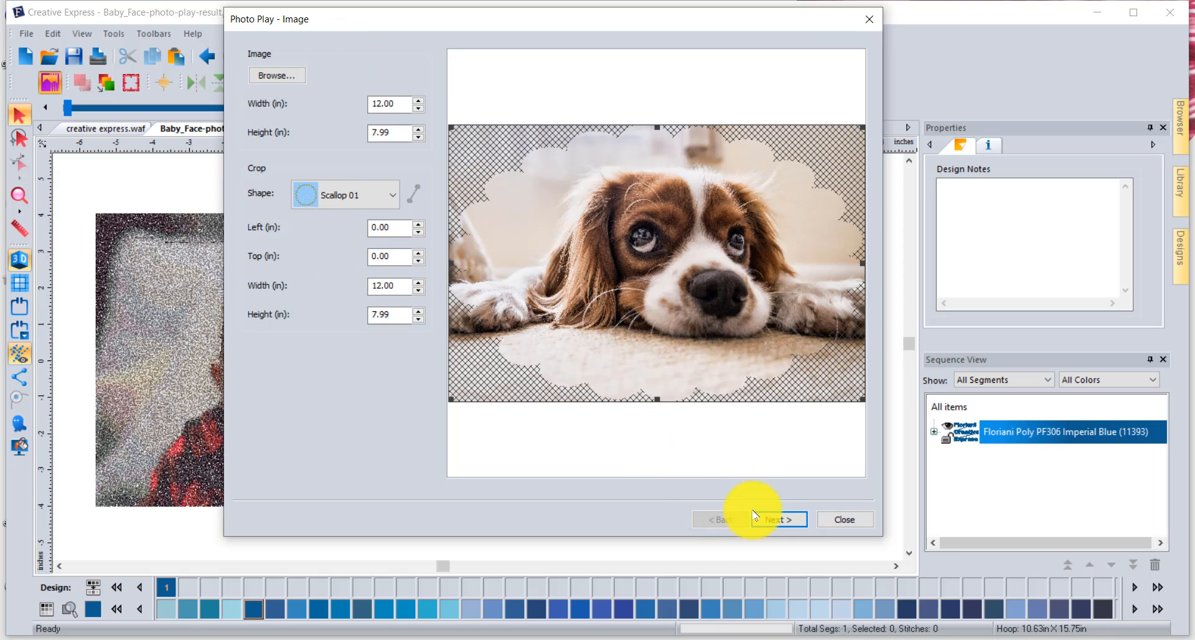
click(772, 520)
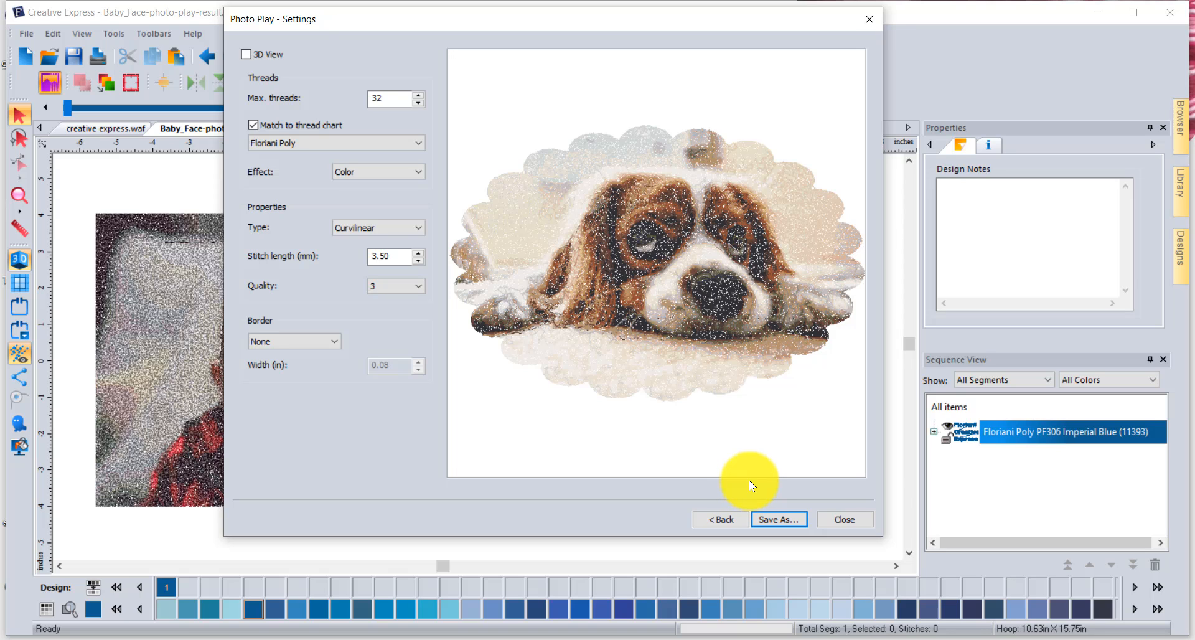
- Turn on 3D view for the stitch preview and set the maximum threads to 60
click(246, 56)
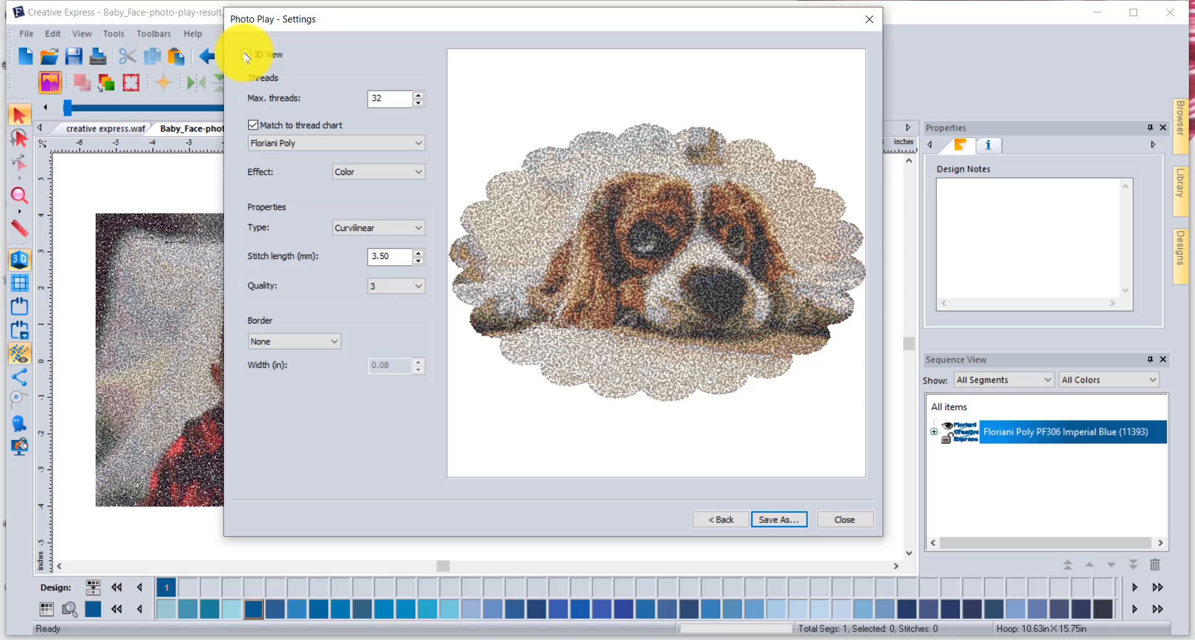
click(247, 55)
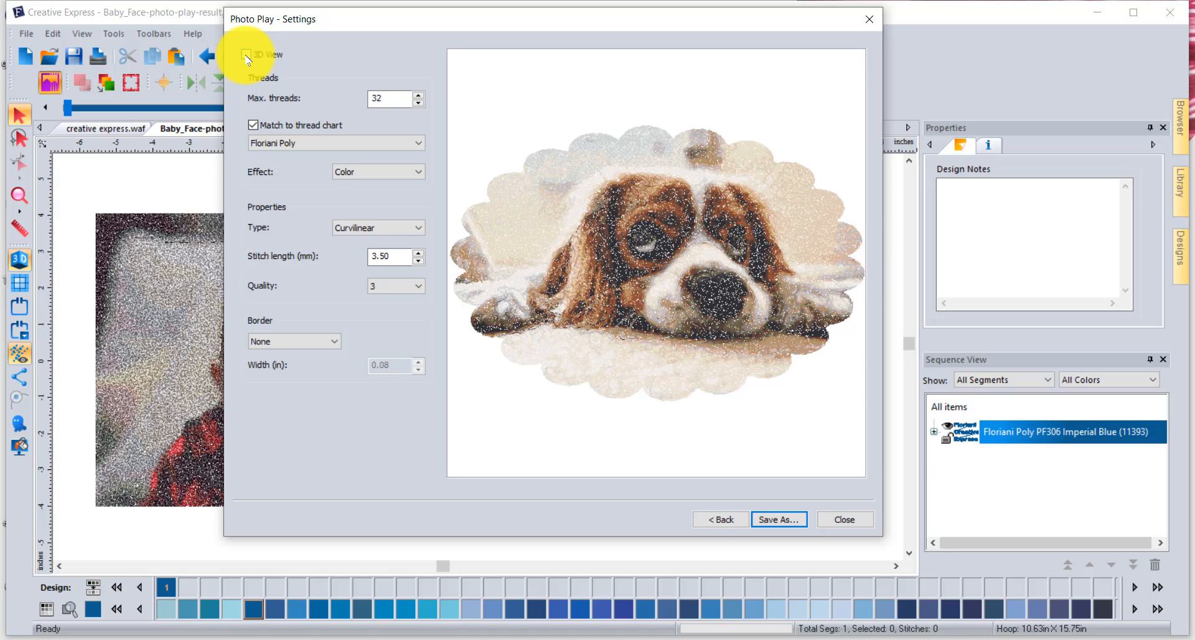
click(246, 56)
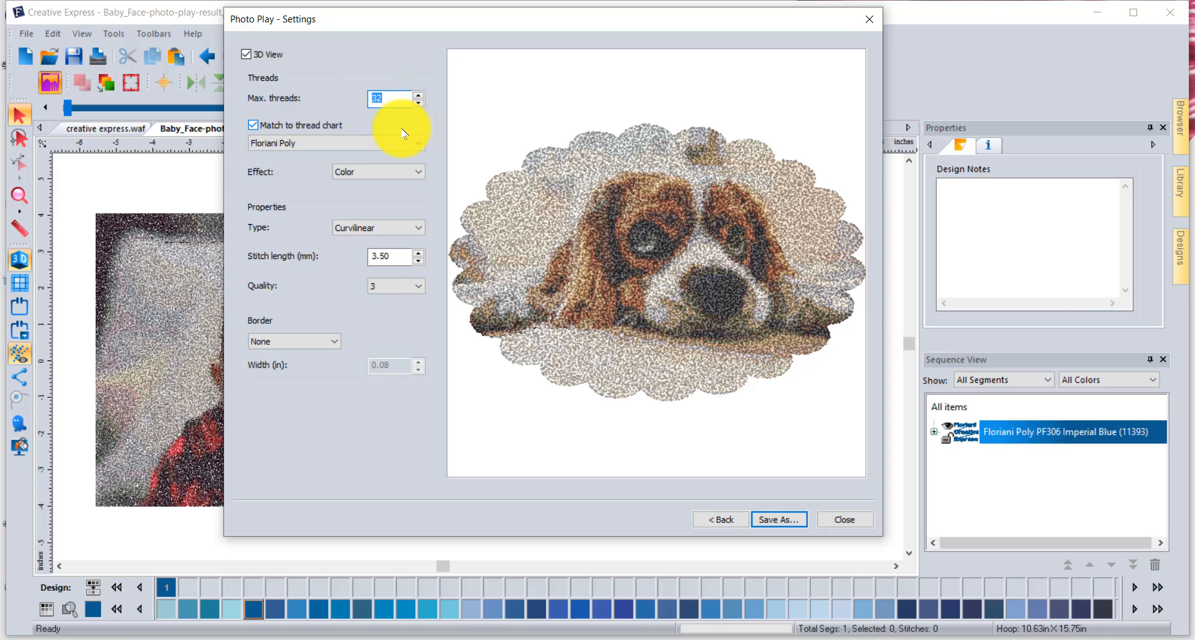
text(60)
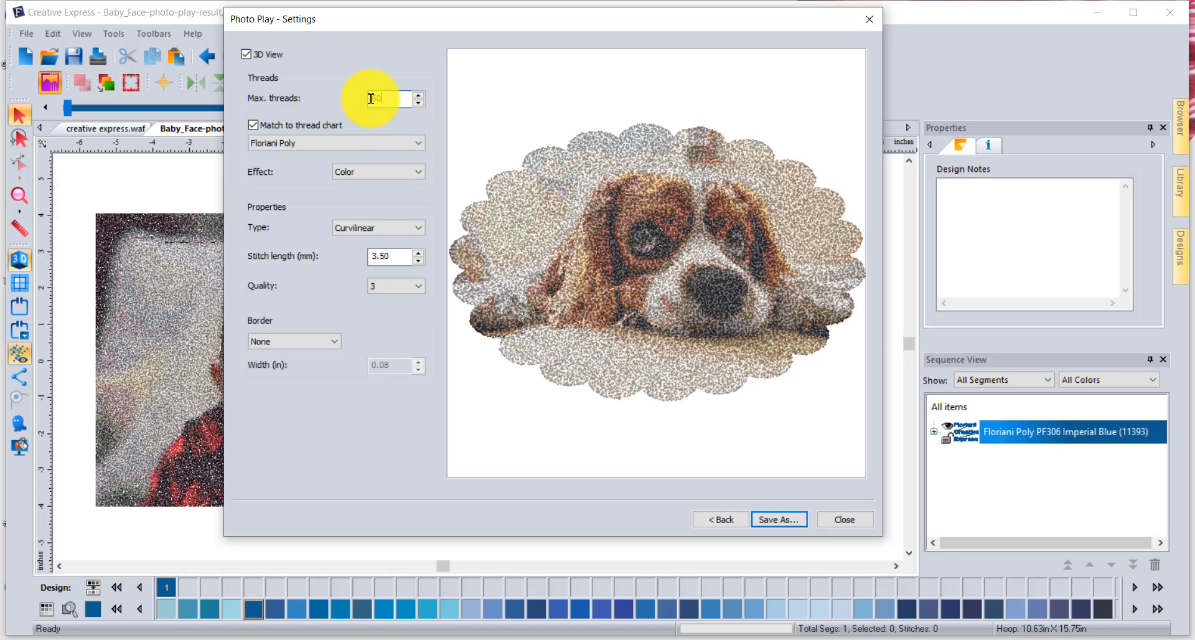
- Look through the available thread charts and choose Floriani Poly
click(285, 144)
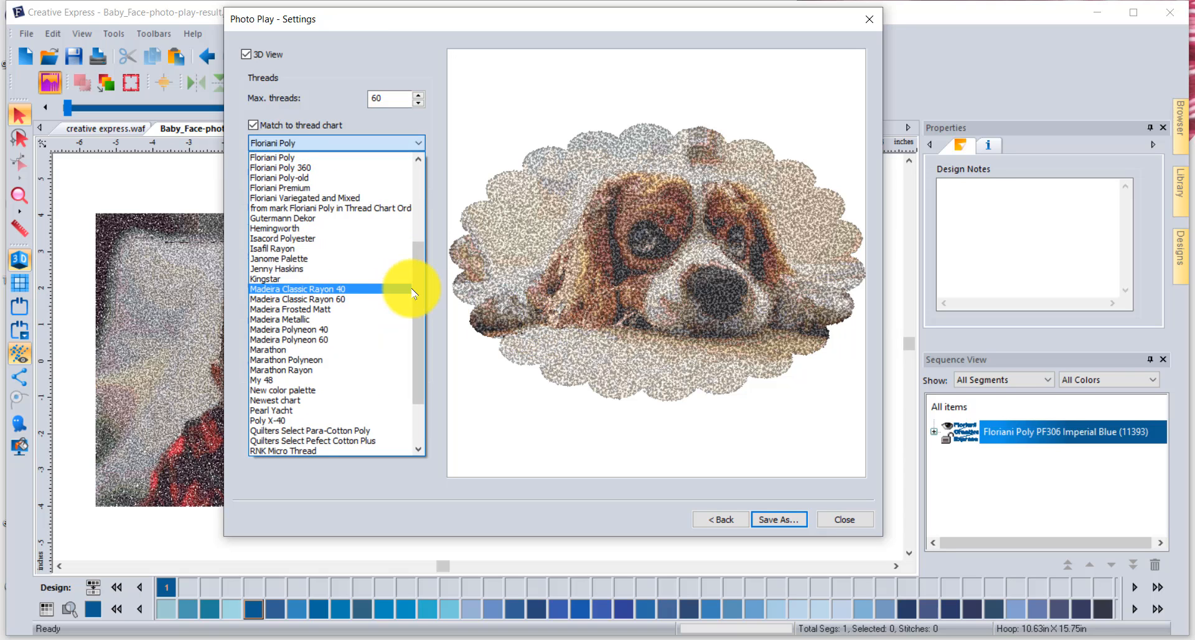
drag(417, 288, 427, 208)
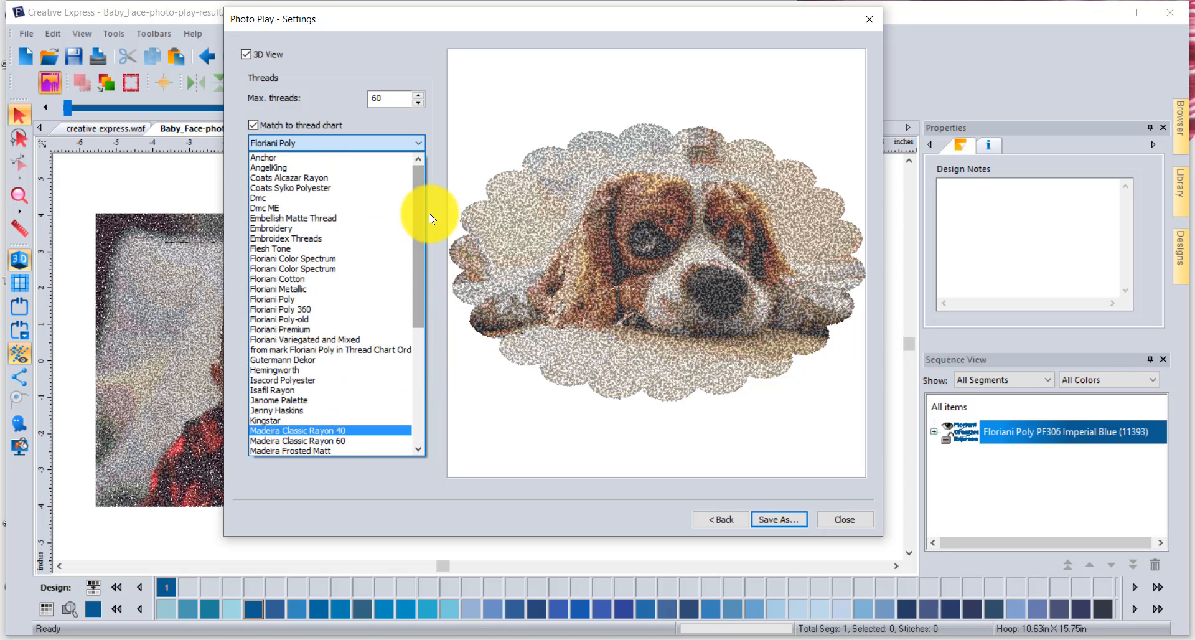
click(292, 302)
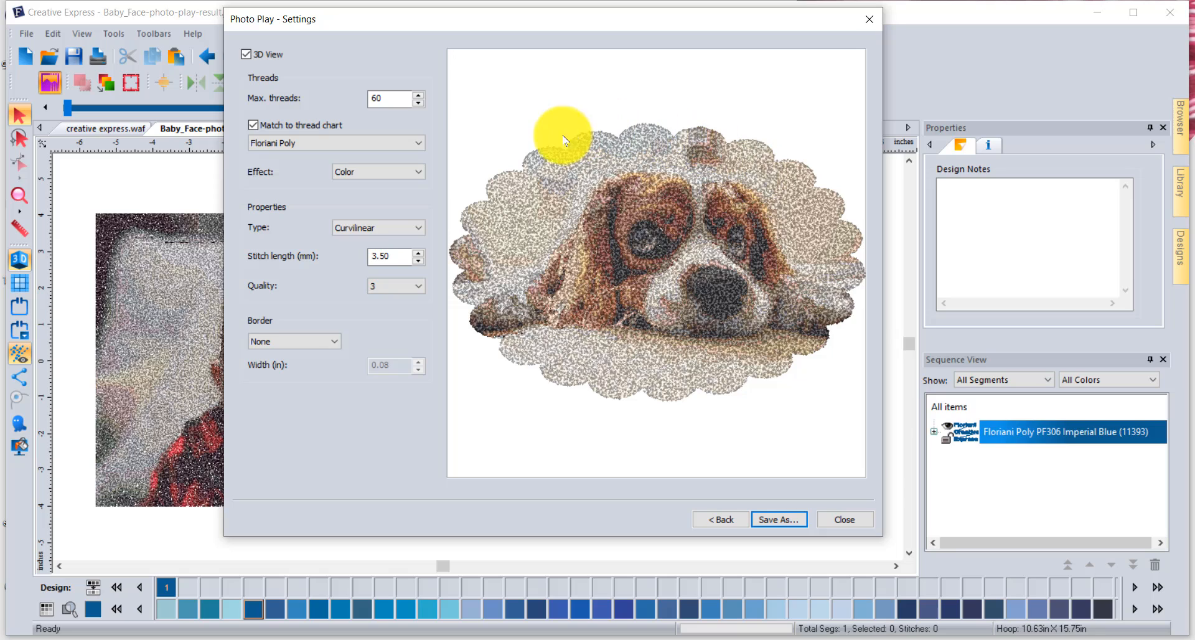
- Preview the dog design with the Gray and Sepia effects and set the effect back to Color
click(381, 172)
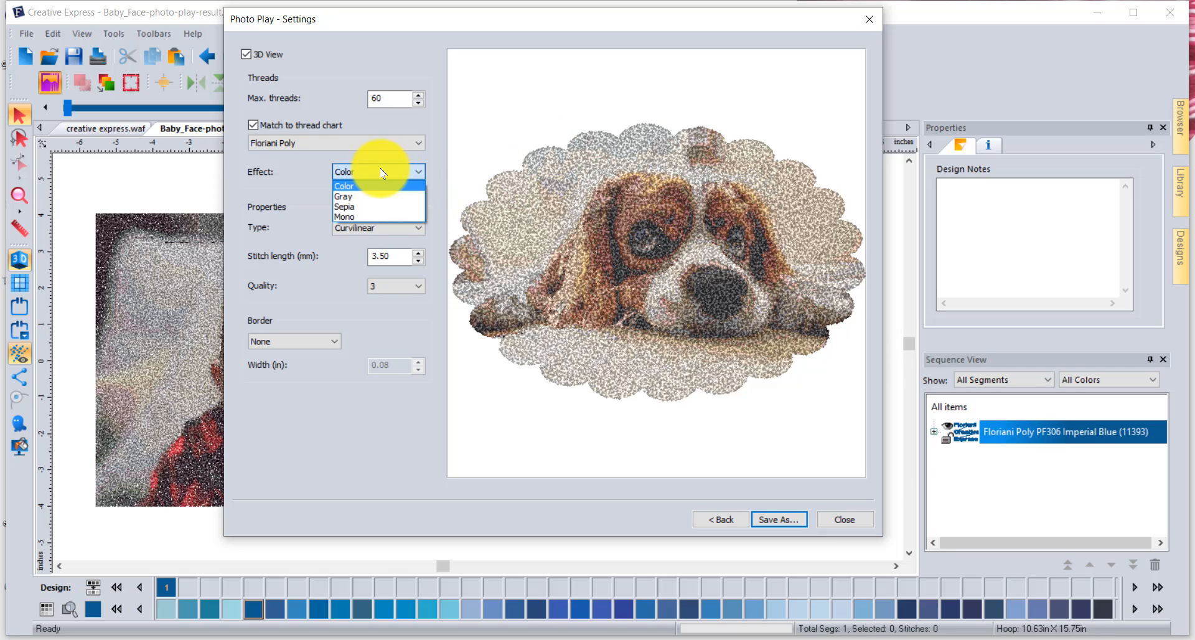
click(348, 197)
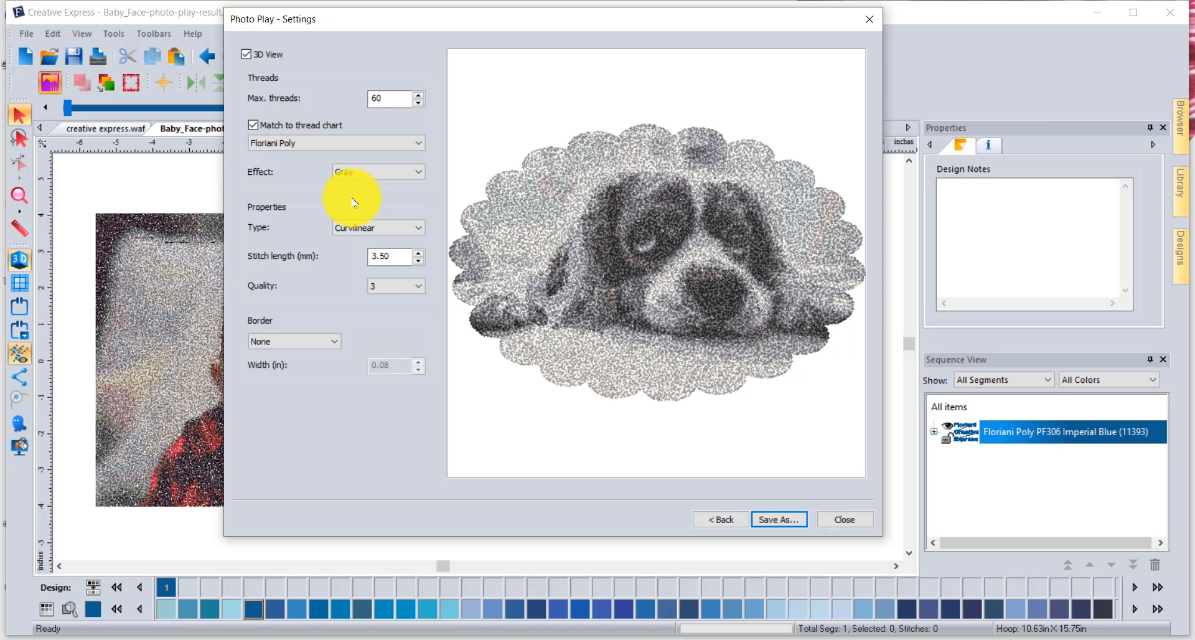
click(370, 175)
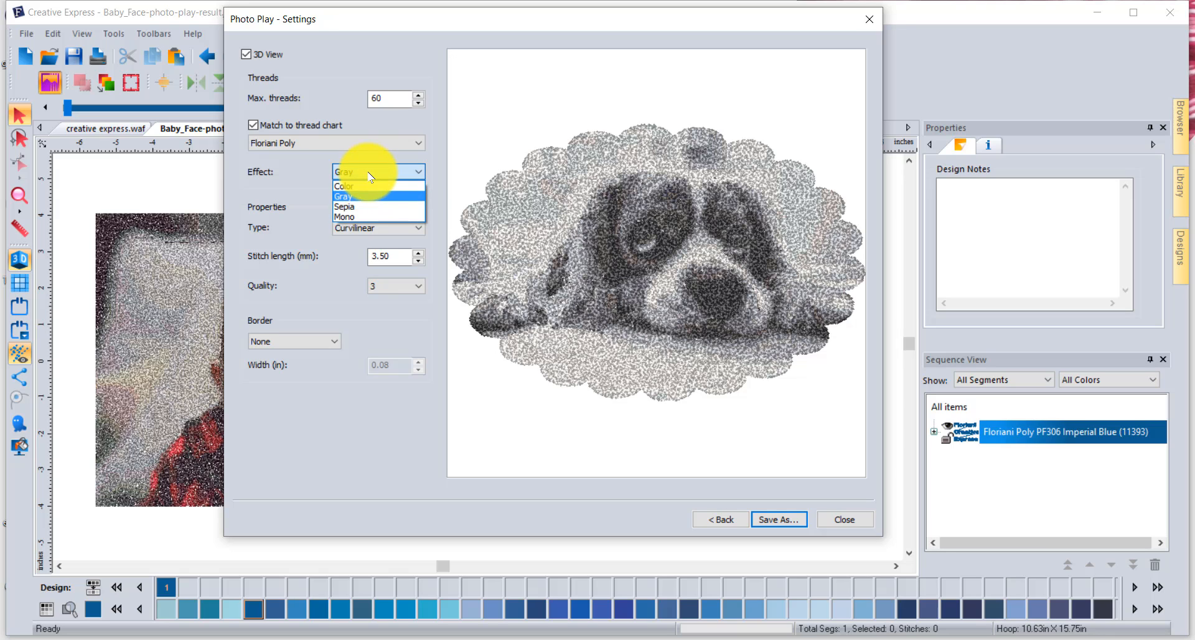
click(361, 206)
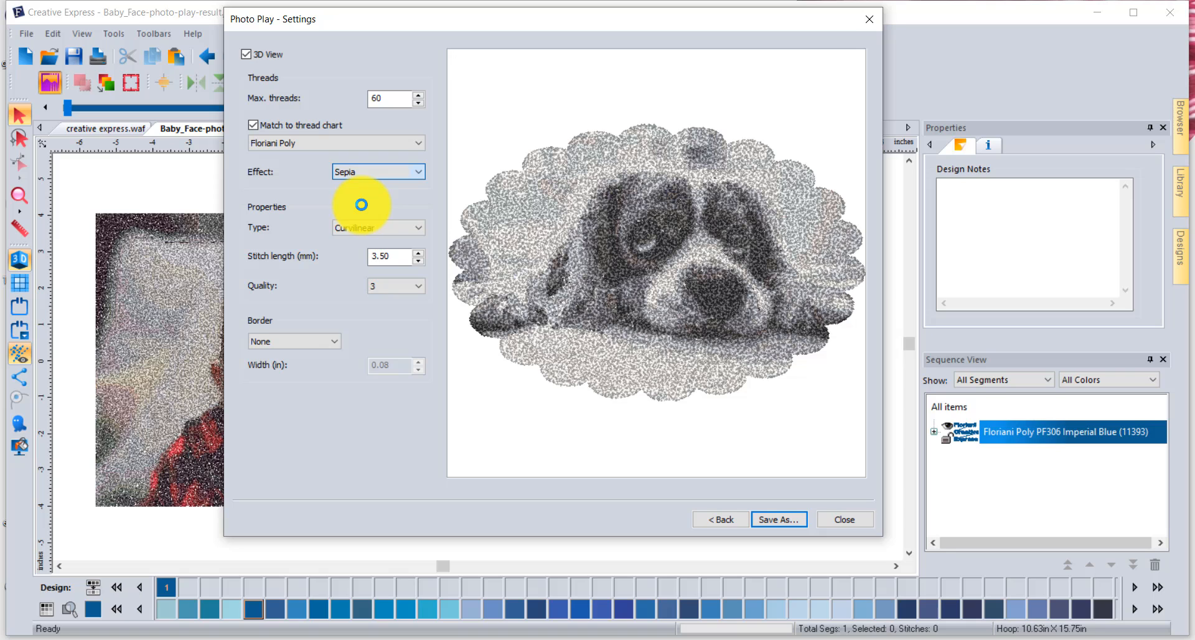
click(372, 169)
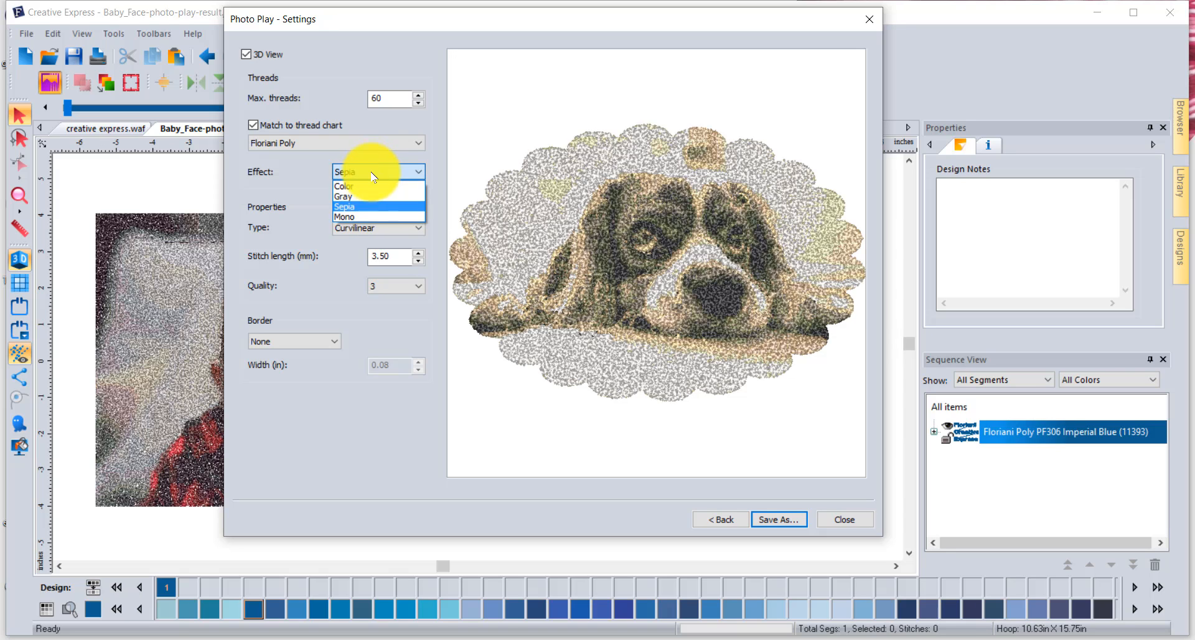
click(369, 186)
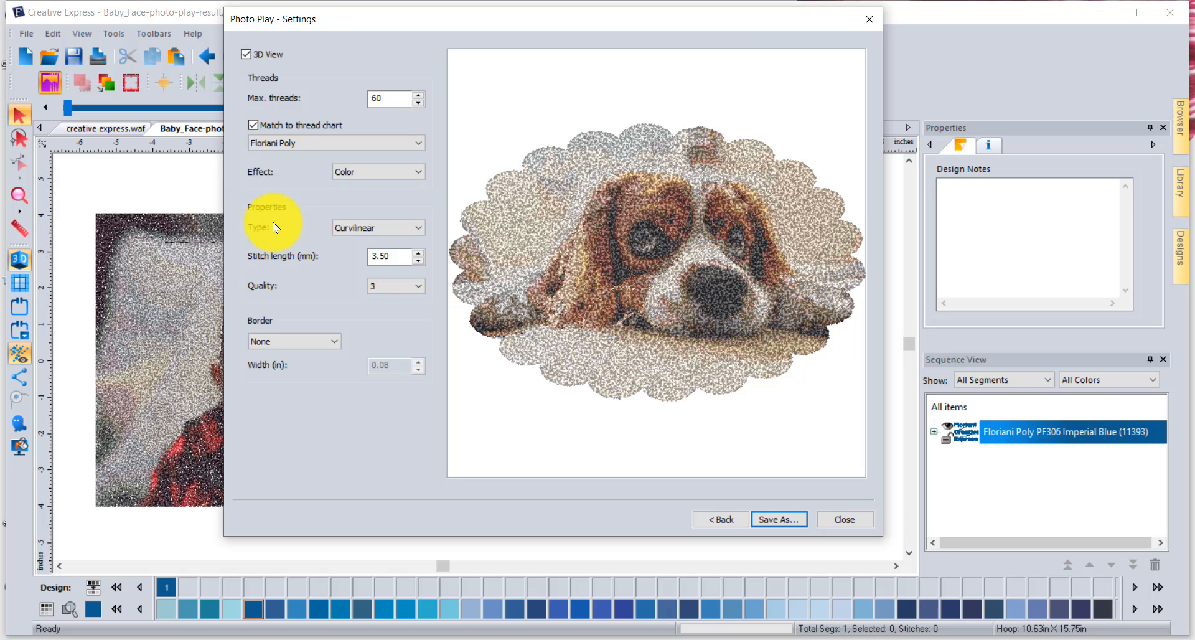
- Preview the Crossover stitch type on the design and set the type back to Curvilinear
click(400, 234)
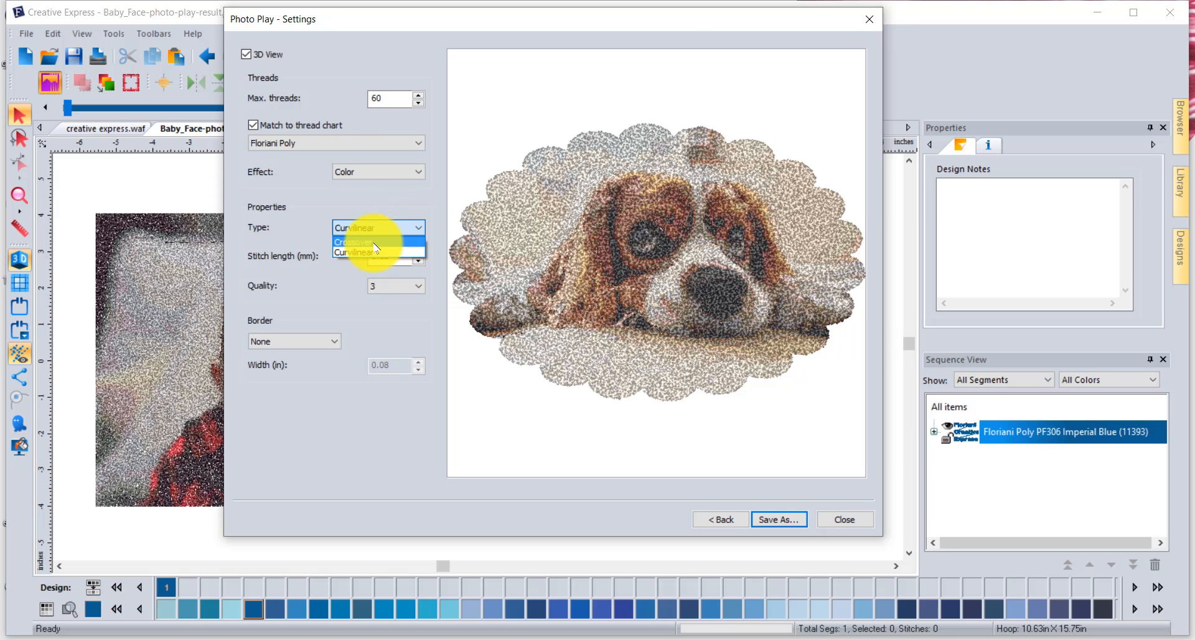
click(374, 244)
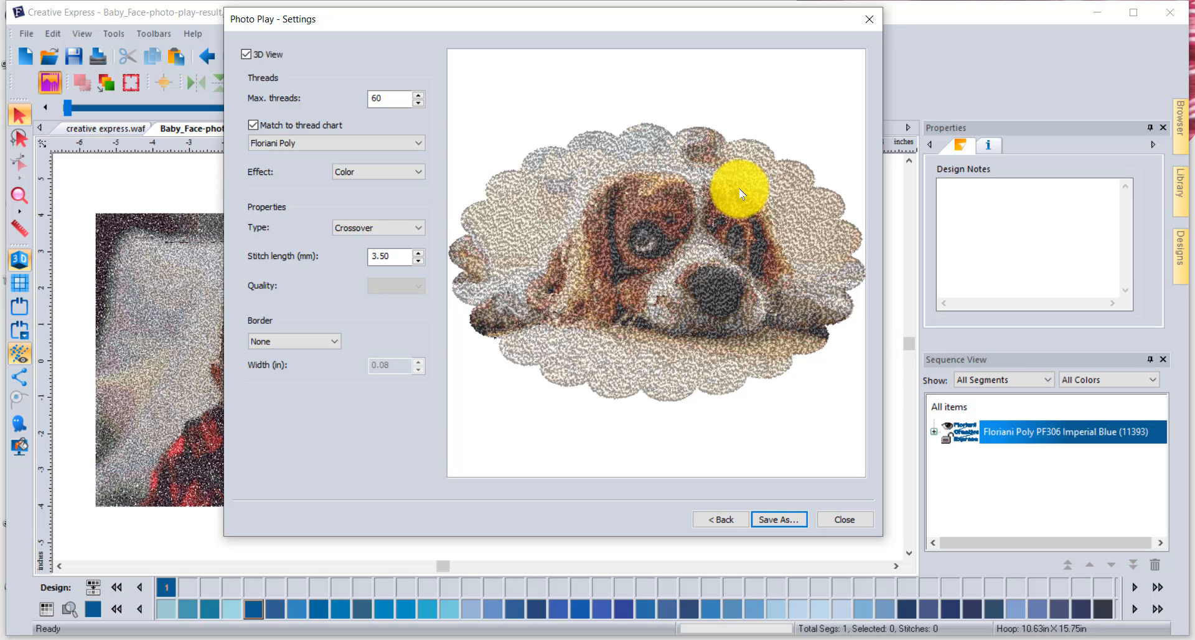
click(380, 233)
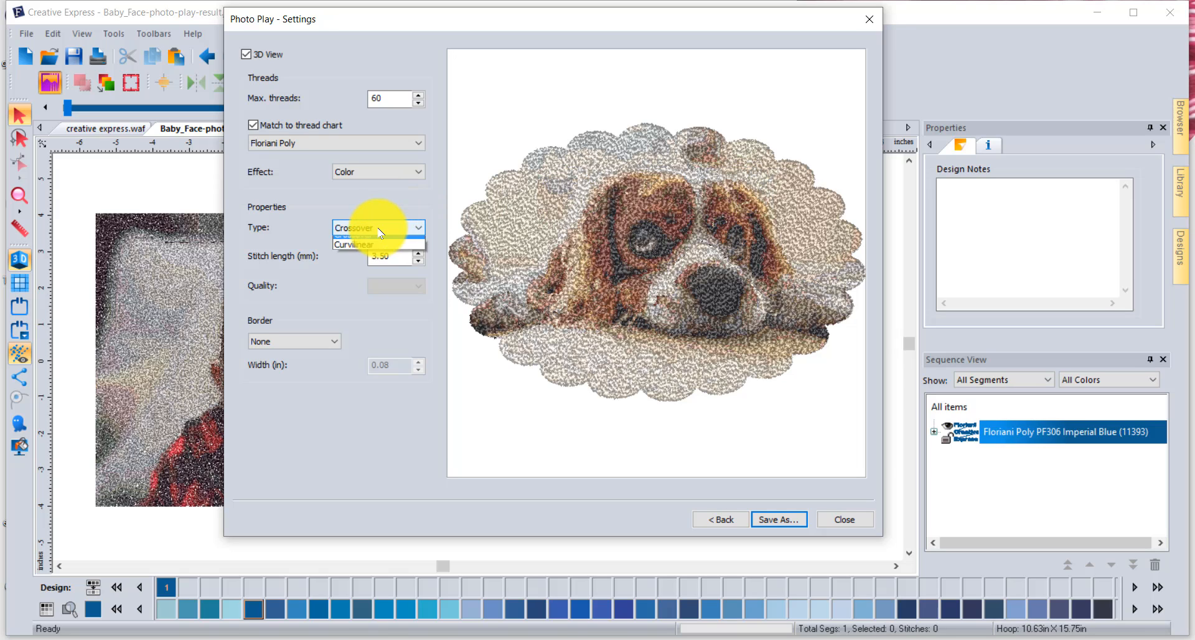
click(357, 253)
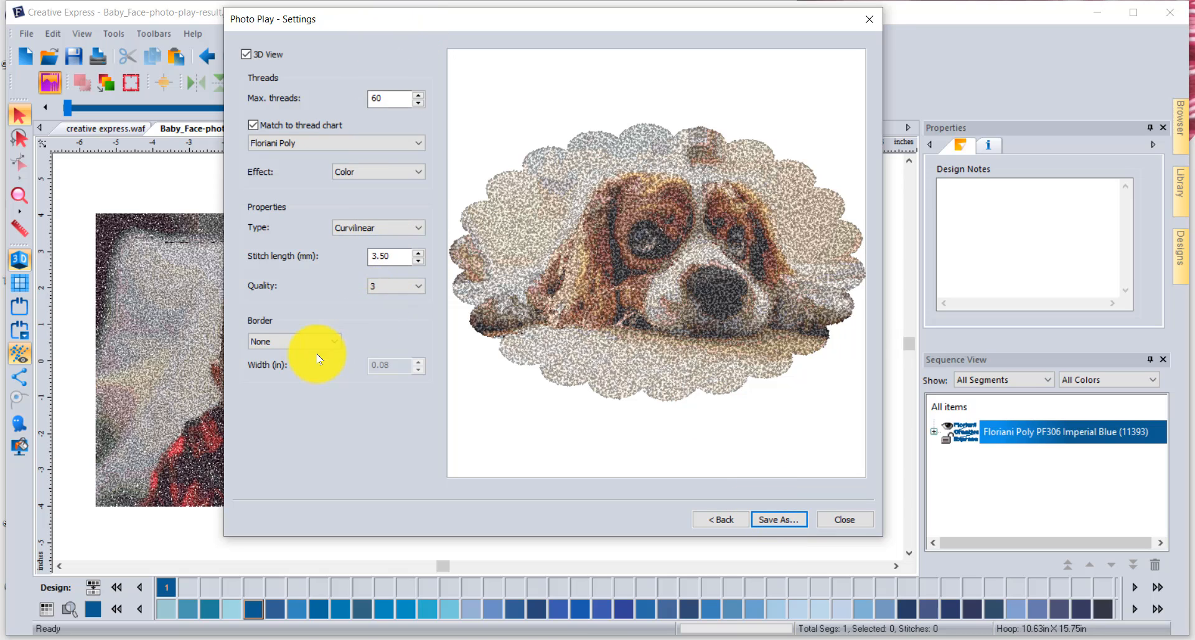
- Add a Steil border around the scalloped edge of the dog design
click(284, 342)
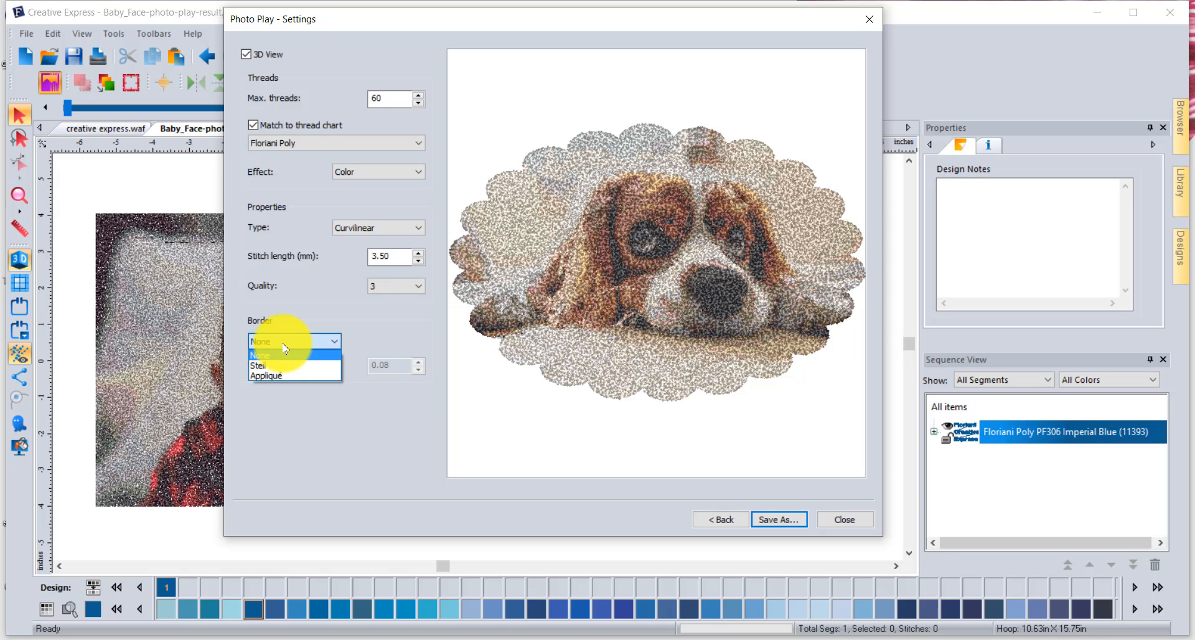
click(277, 362)
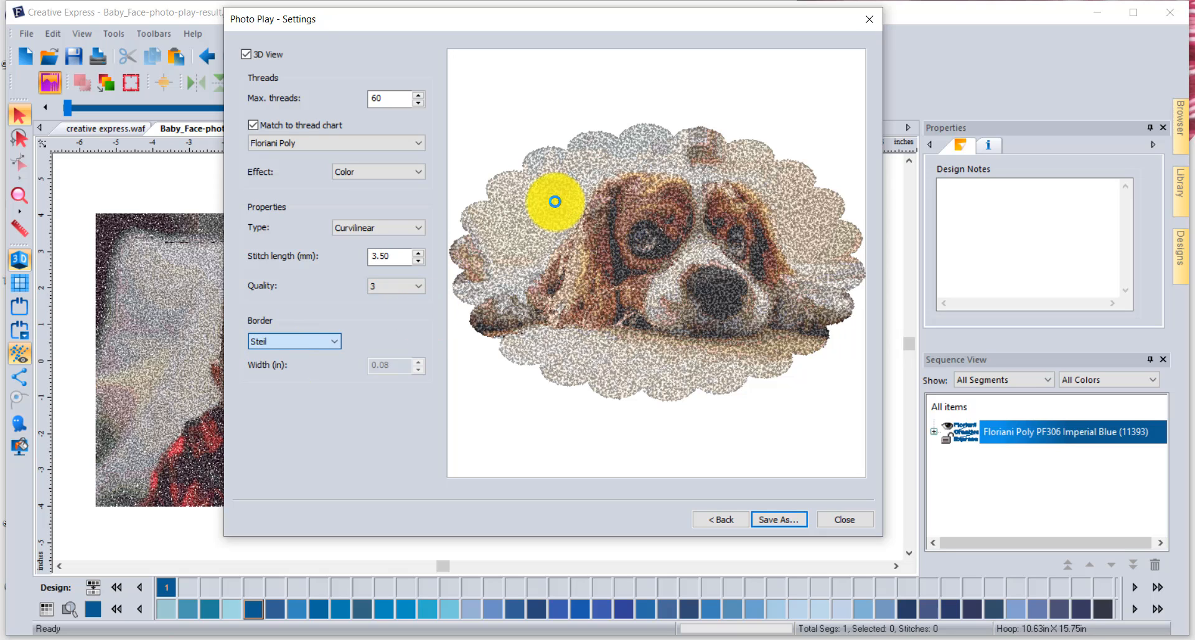
click(594, 313)
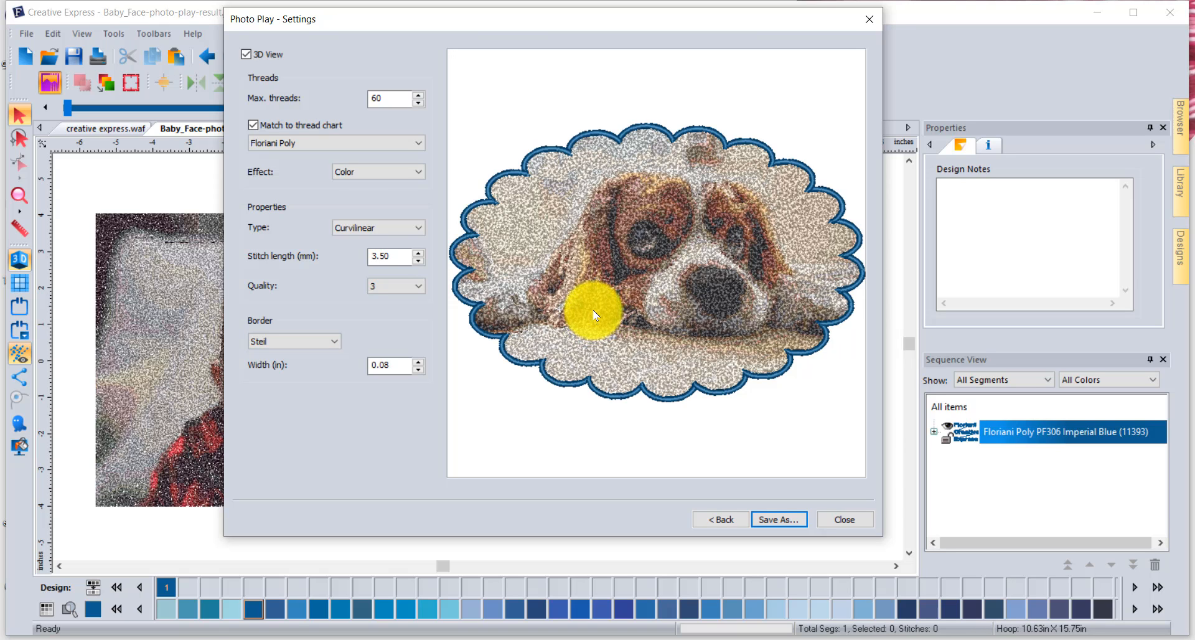
- Save the Photo Play result to the Desktop as a JPEG image named dog and close Photo Play
click(781, 520)
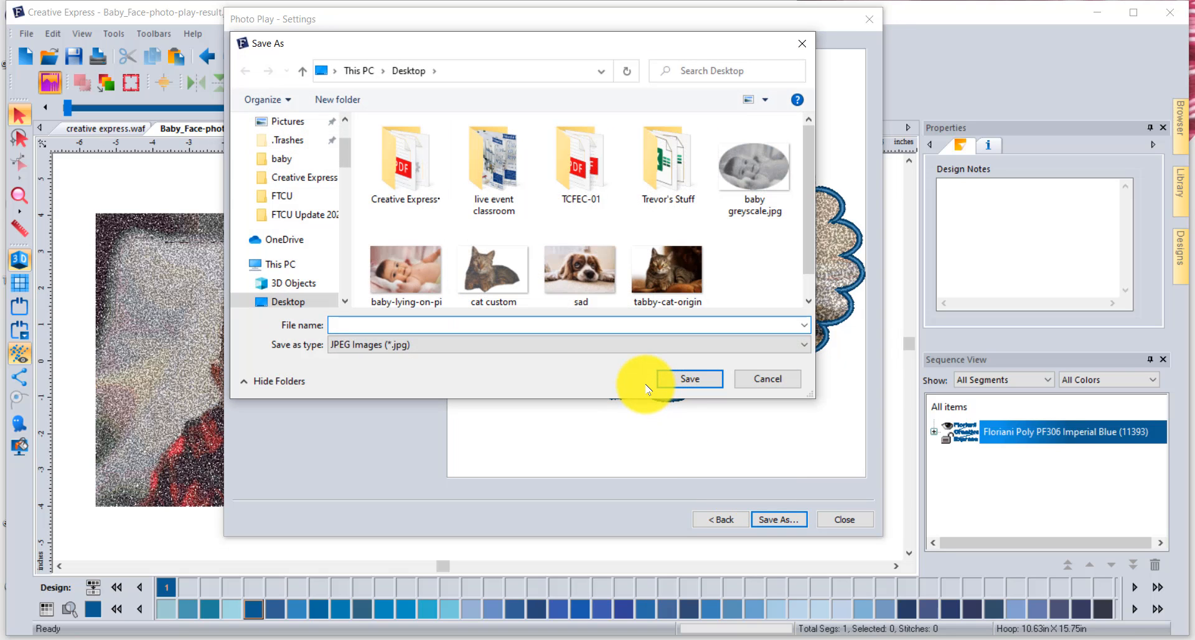
text(dog)
click(687, 378)
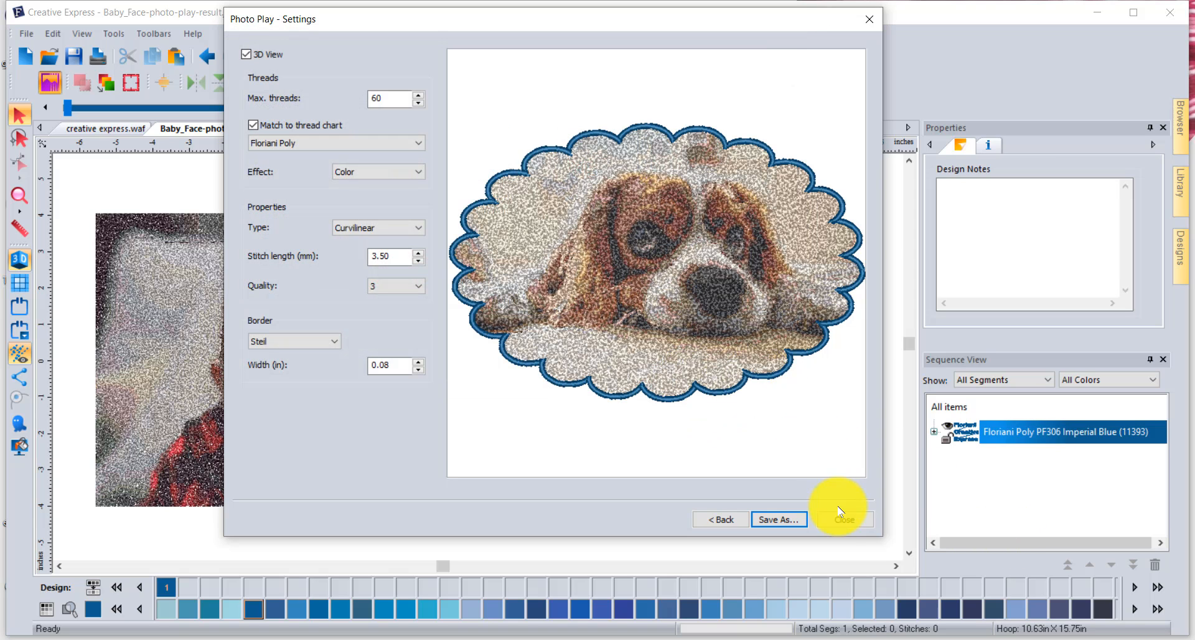
click(845, 520)
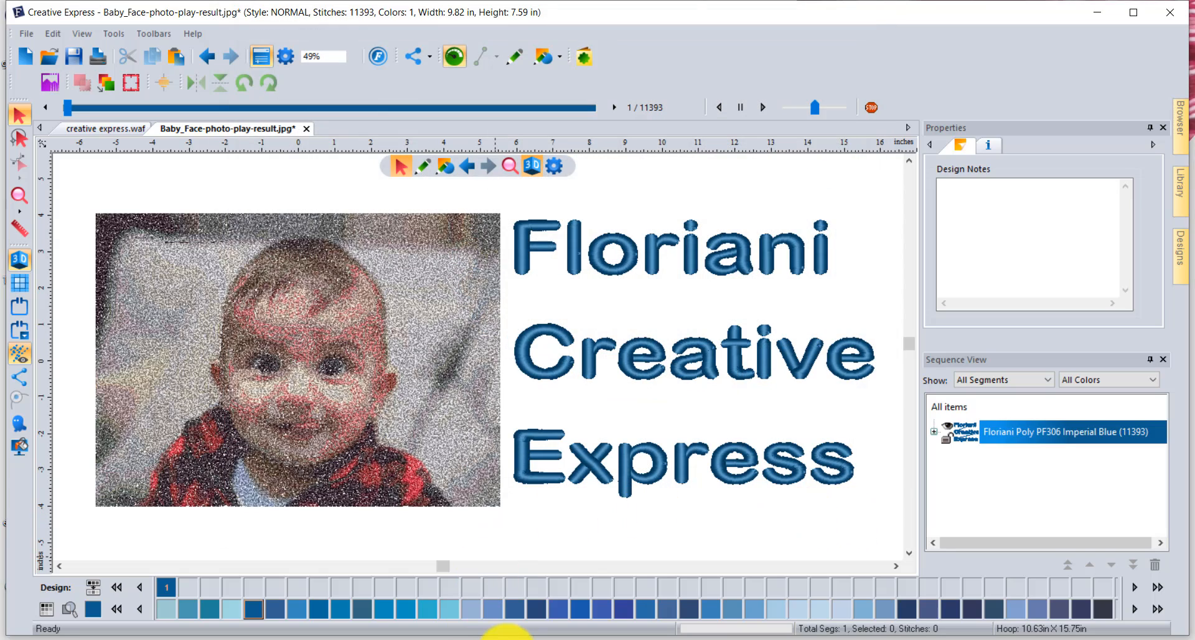
- Switch to the Desktop folder in File Explorer and open dog.jpg in Photos to view the saved result
click(510, 637)
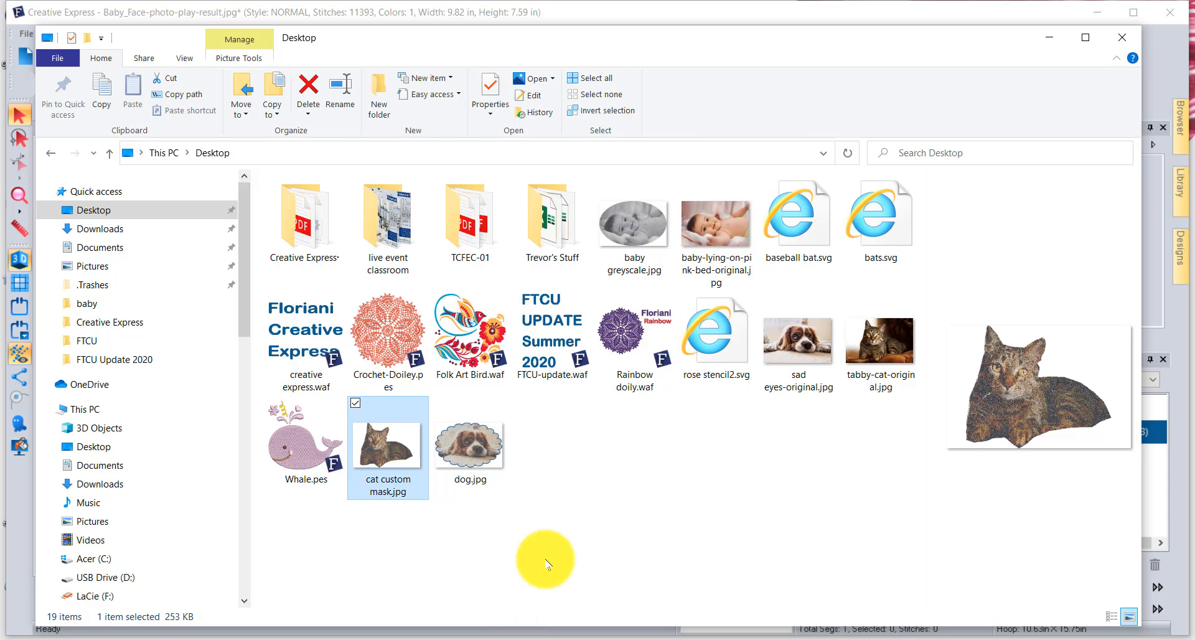
right_click(457, 447)
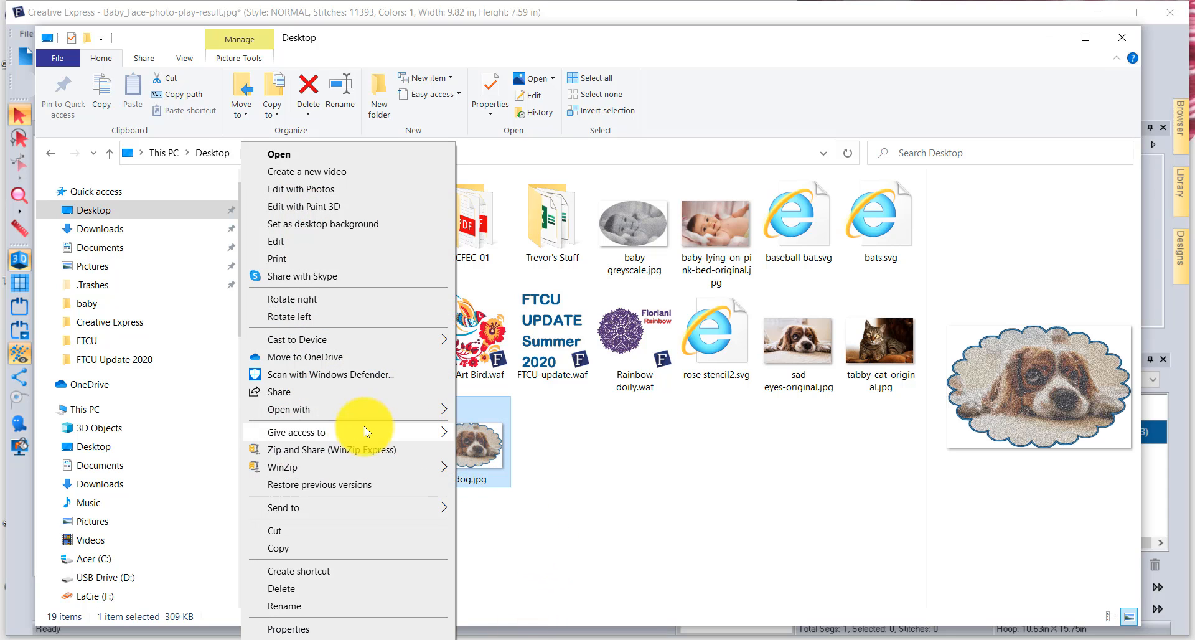
mouse_move(346, 409)
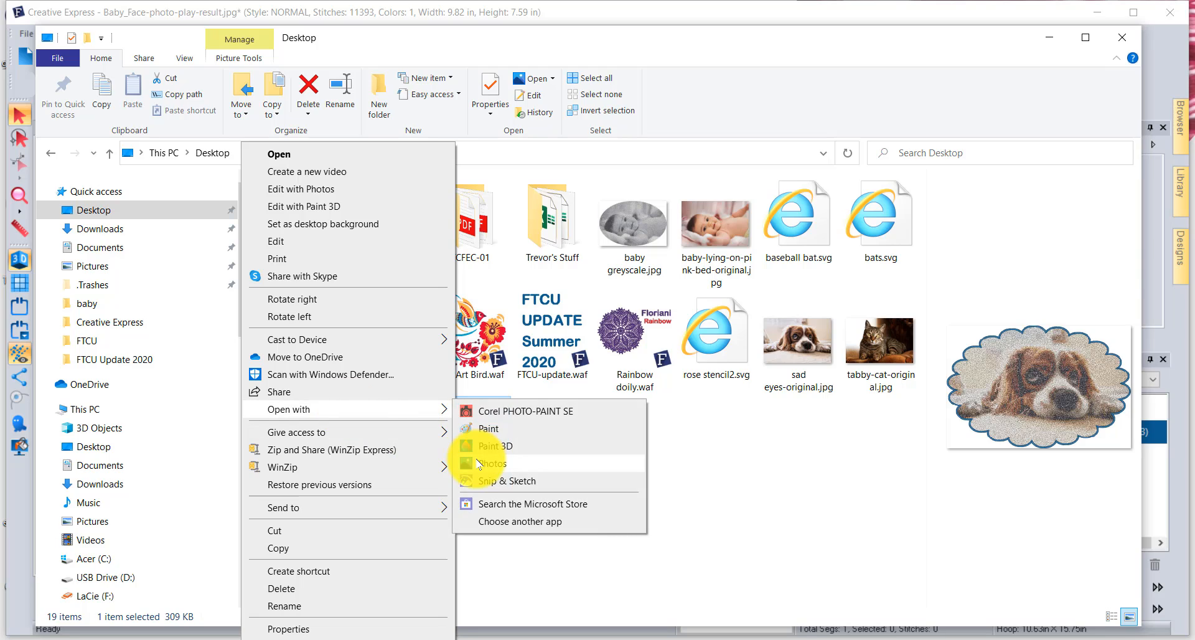
click(489, 463)
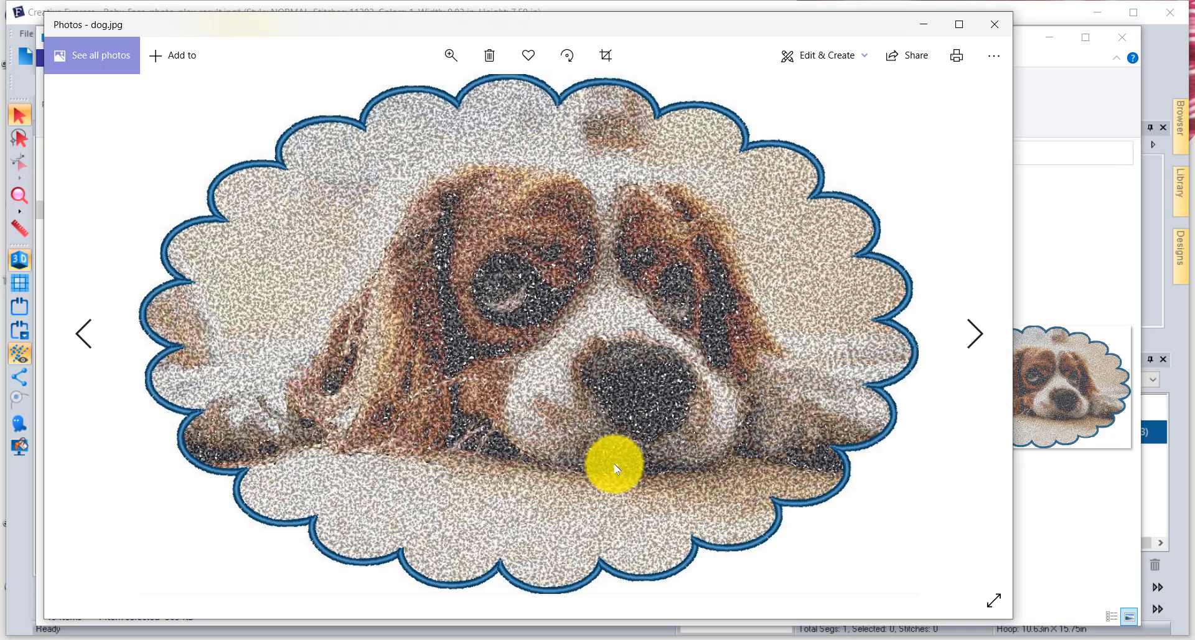